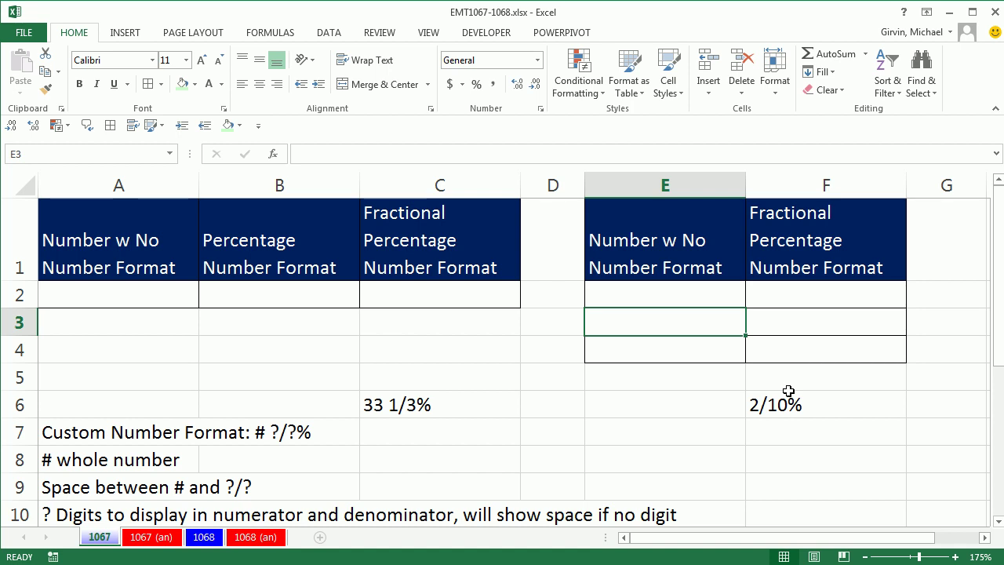
- Enter =1/3 in A2 and link B2 to it with =A2
{"action": "left_click", "coordinate": [117, 295]}
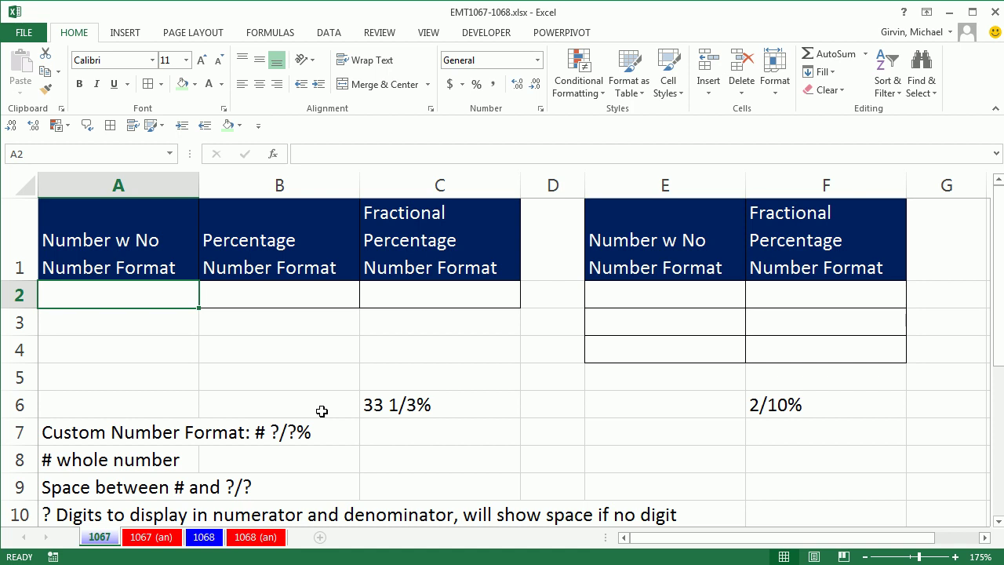
{"action": "type", "text": "="}
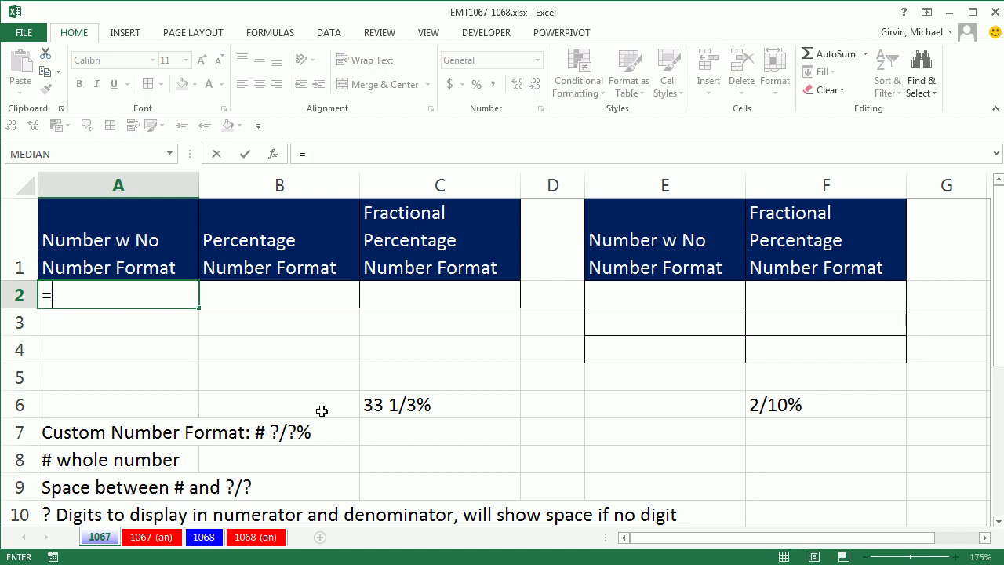
{"action": "type", "text": "1/3"}
{"action": "key", "text": "Tab"}
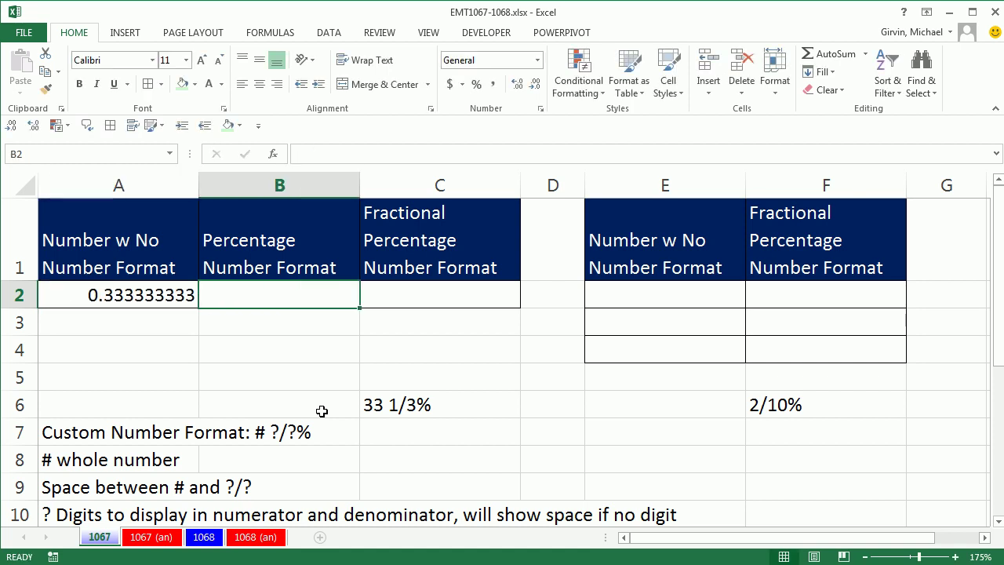
{"action": "type", "text": "="}
{"action": "key", "text": "Left"}
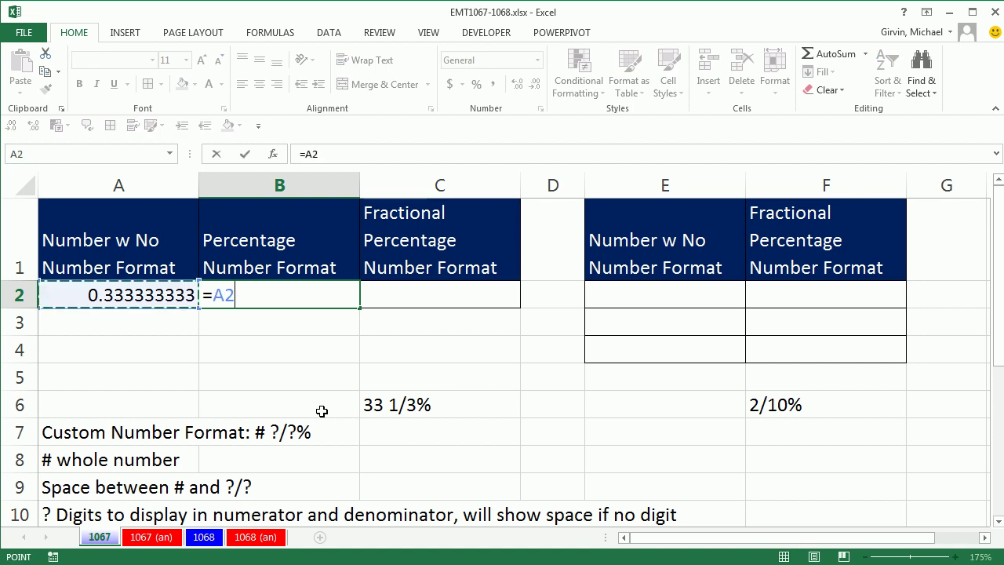
{"action": "key", "text": "ctrl+Return"}
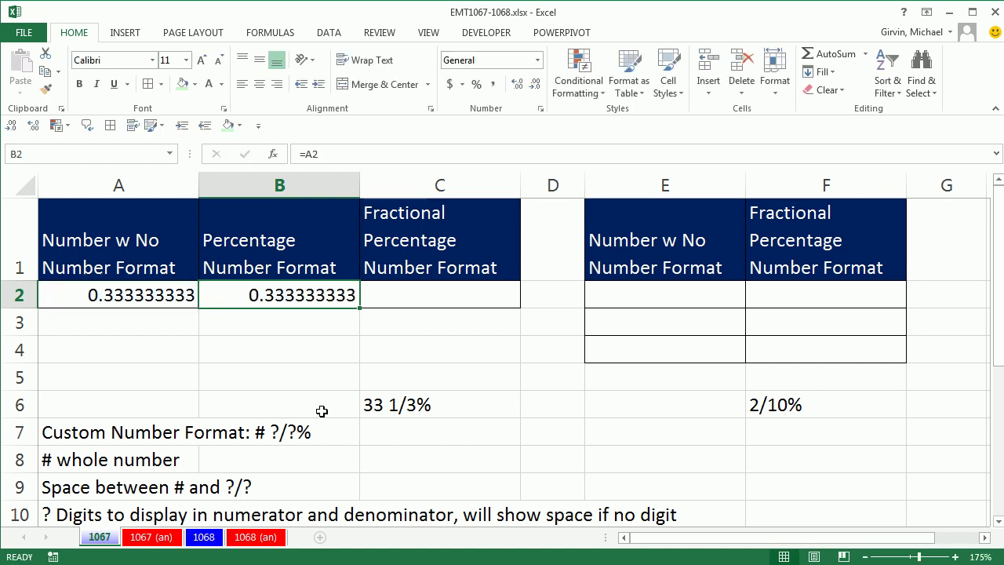
- Format B2 as Percentage so it shows 33.33%
{"action": "key", "text": "ctrl+1"}
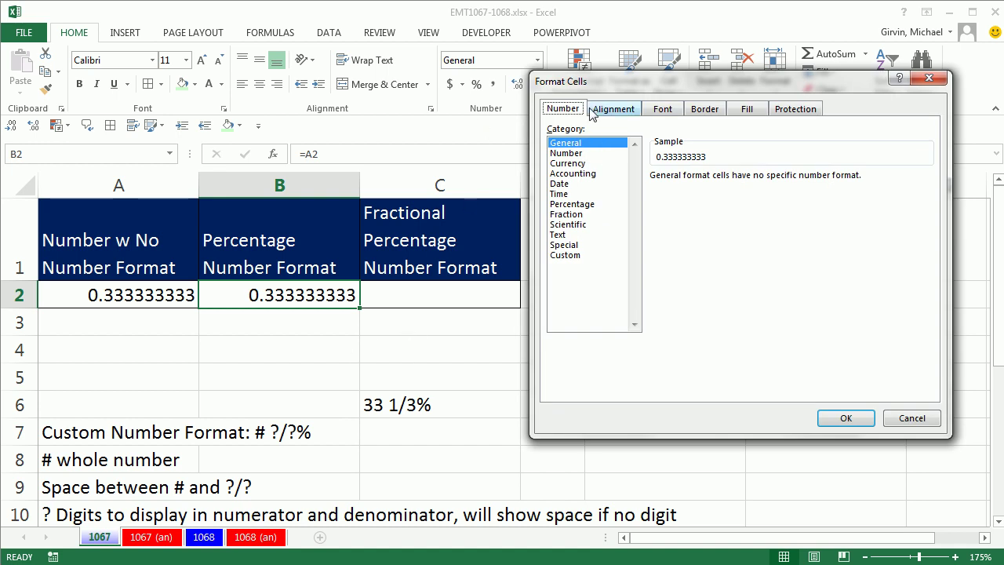
{"action": "left_click", "coordinate": [578, 206]}
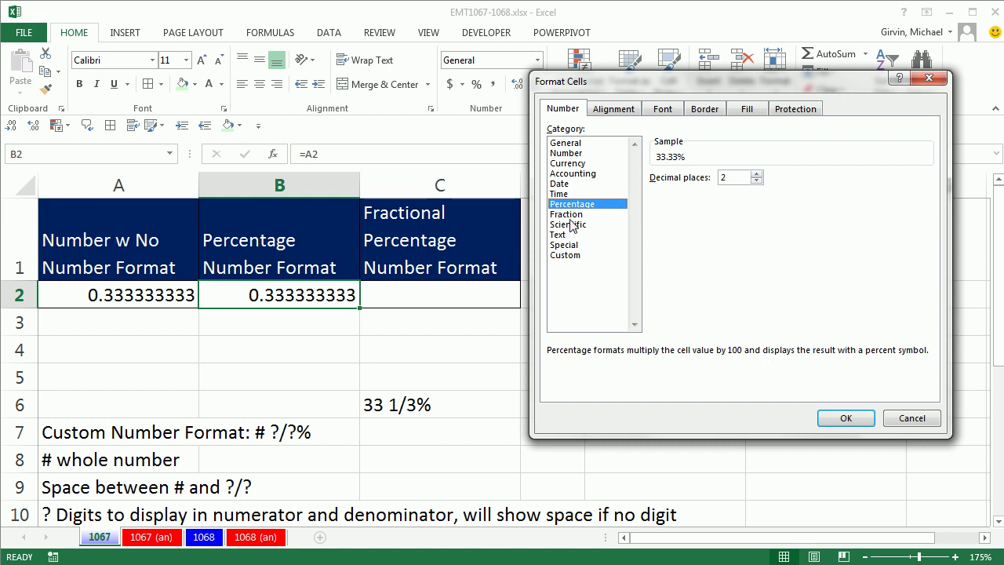
{"action": "left_click", "coordinate": [568, 216]}
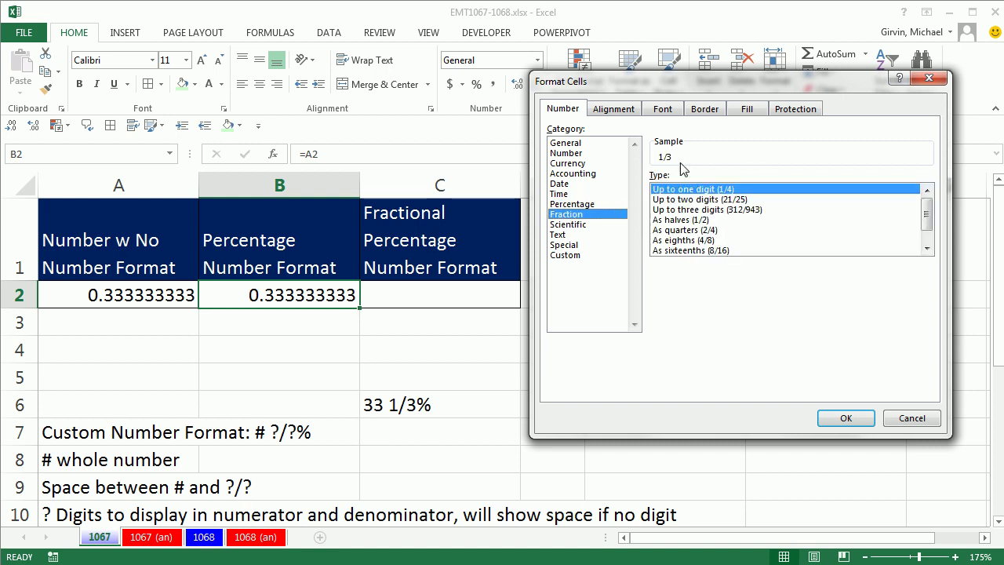
{"action": "left_click", "coordinate": [581, 204]}
{"action": "left_click", "coordinate": [841, 420]}
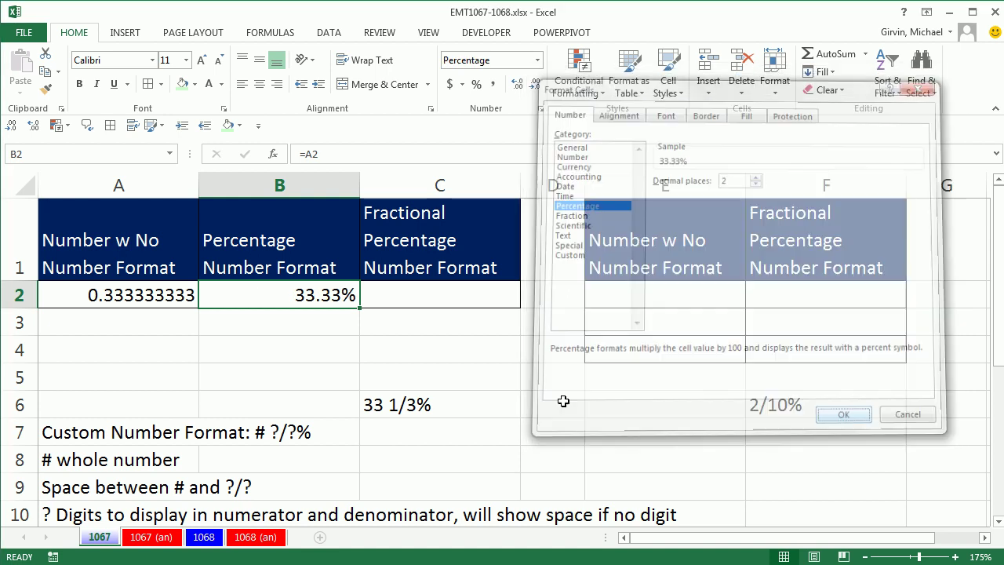
- Link C2 to A2 with =A2 and give it the custom format # ?/?%
{"action": "left_click", "coordinate": [406, 298]}
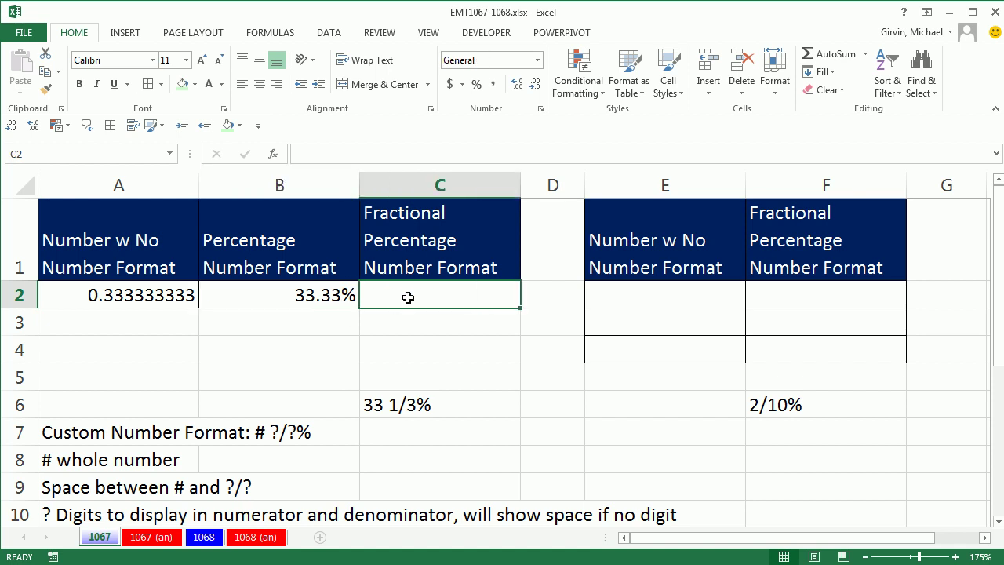
{"action": "type", "text": "="}
{"action": "left_click", "coordinate": [123, 295]}
{"action": "key", "text": "ctrl+Return"}
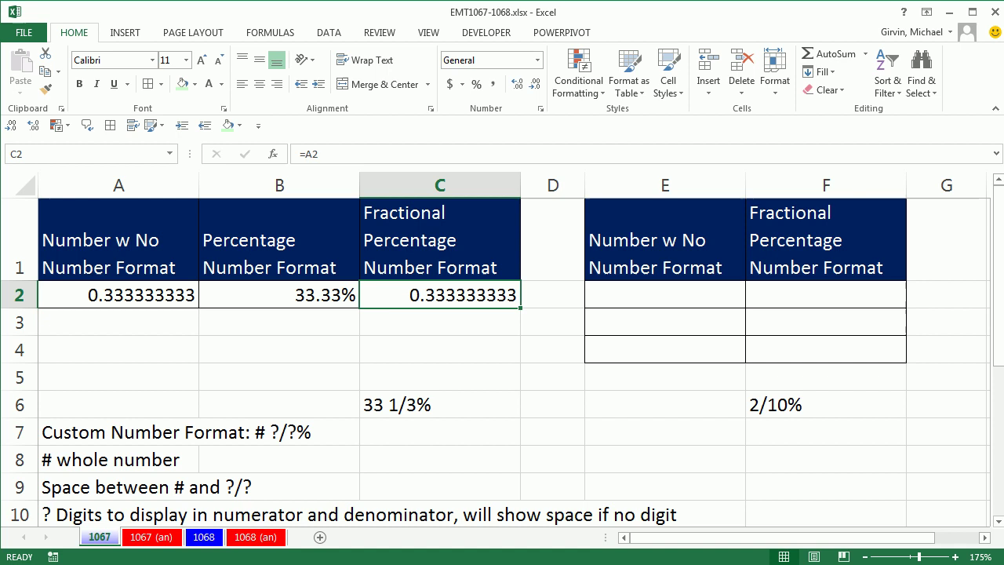
{"action": "key", "text": "ctrl+1"}
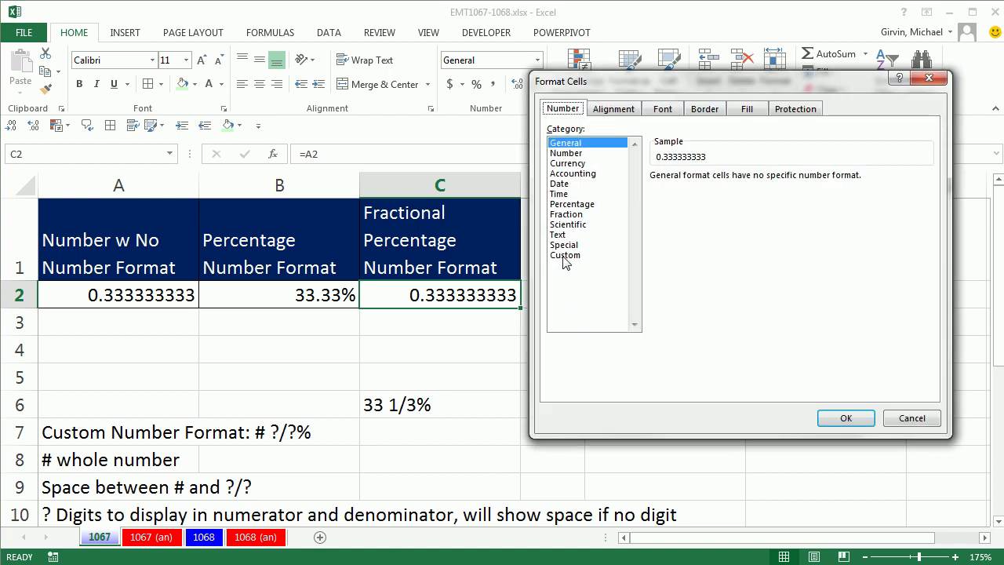
{"action": "left_click", "coordinate": [566, 263]}
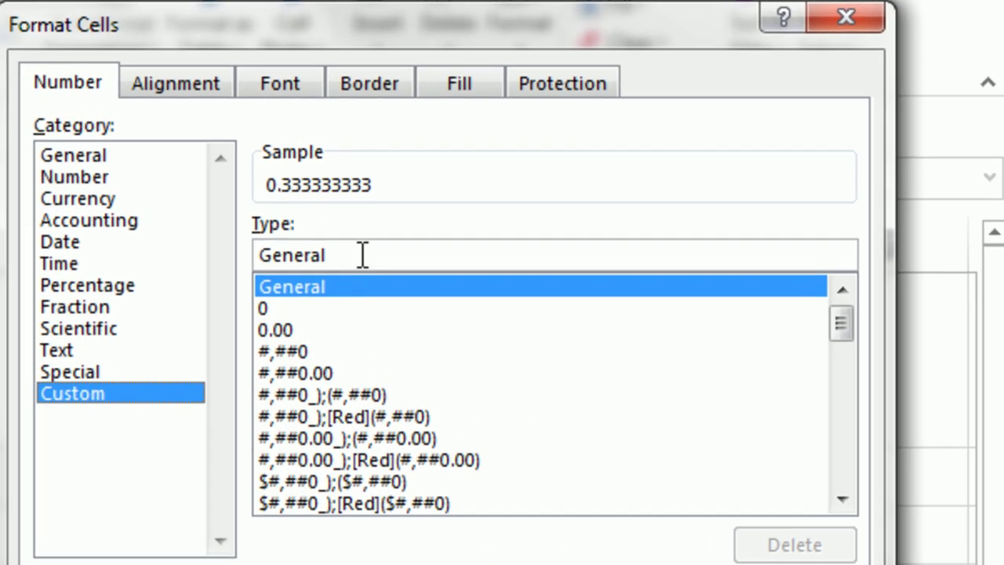
{"action": "double_click", "coordinate": [696, 189]}
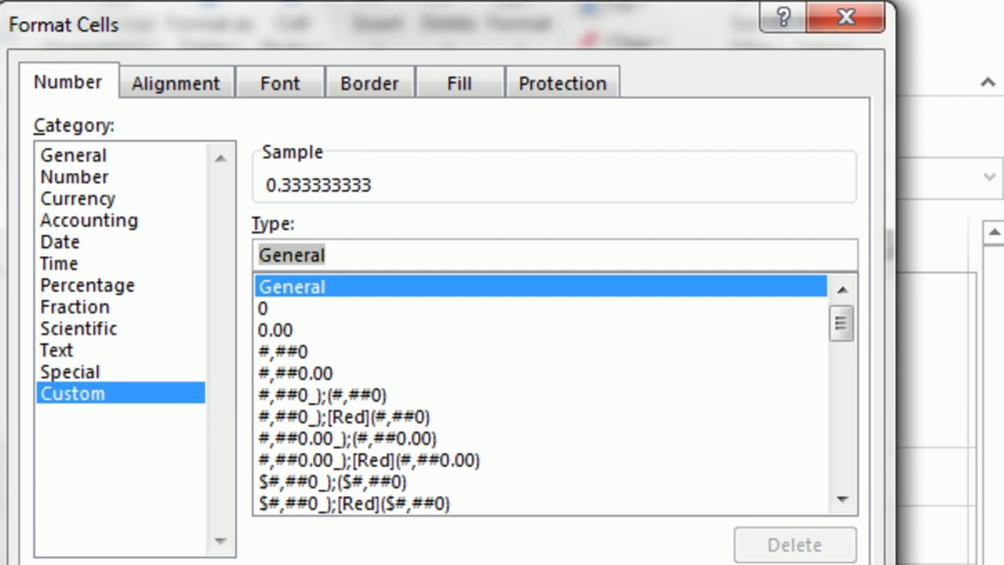
{"action": "type", "text": "#"}
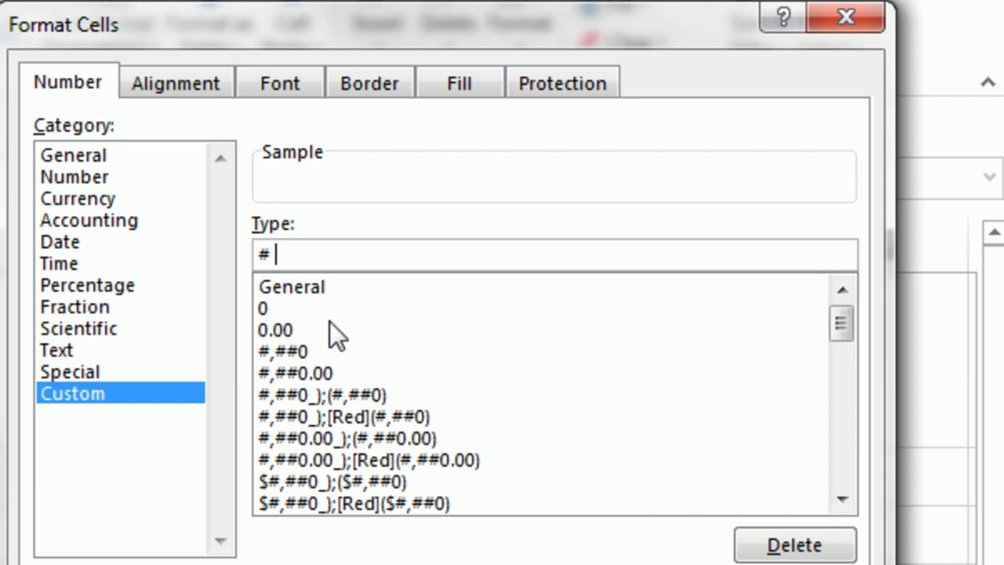
{"action": "type", "text": " ?/?"}
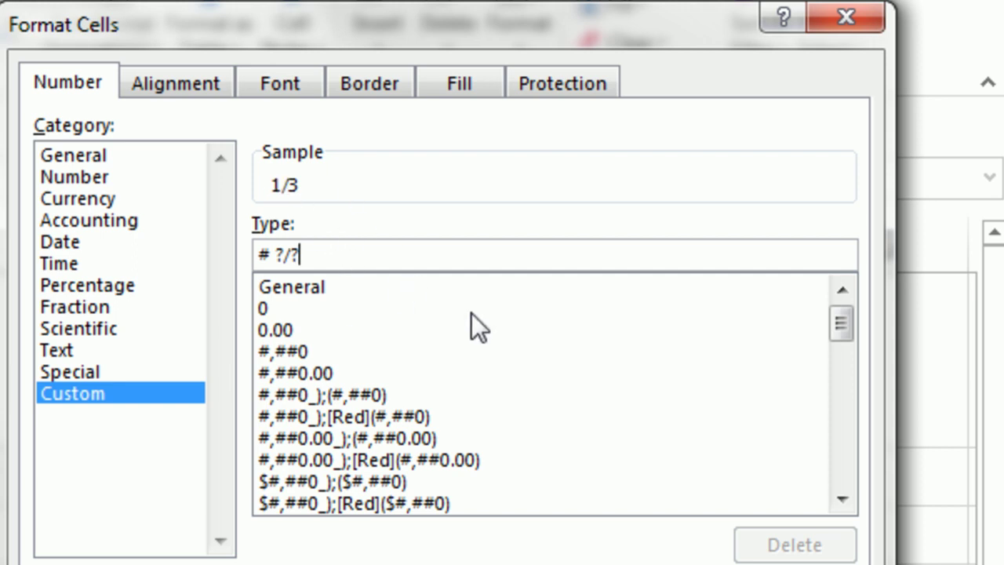
{"action": "type", "text": "%"}
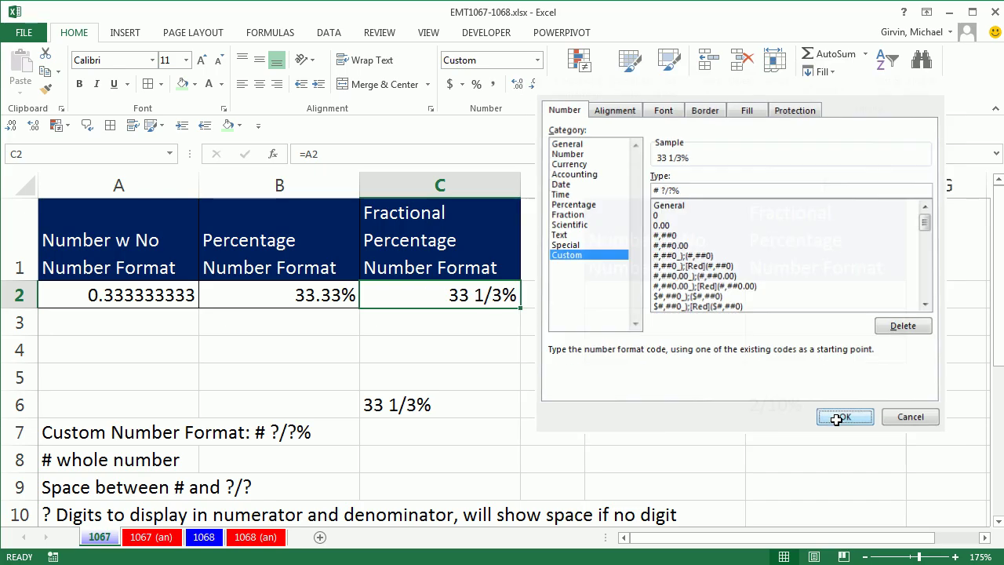
{"action": "left_click", "coordinate": [838, 417]}
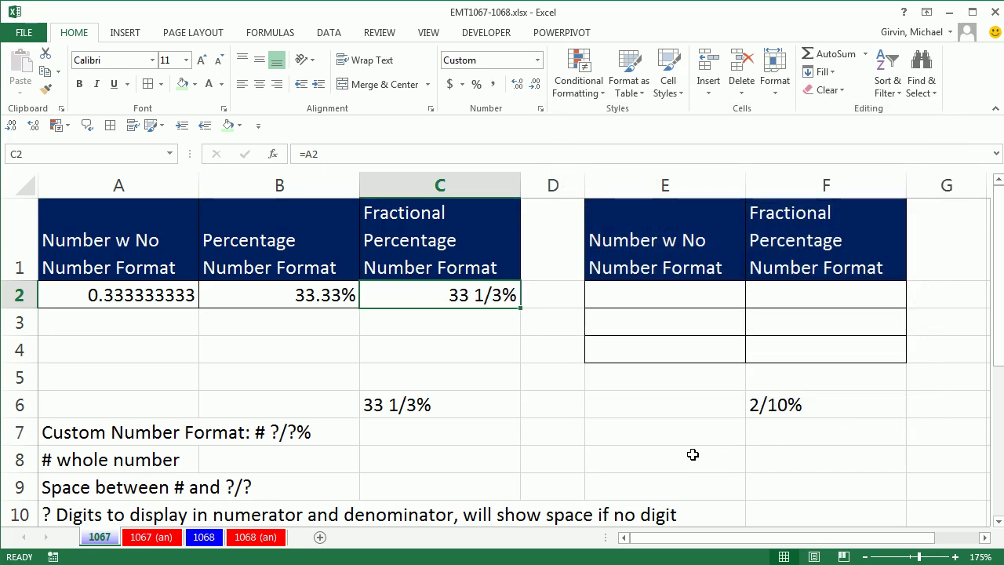
- Change A2 to =2/3 so row 2 reads 66.67% and 66 2/3%
{"action": "left_click", "coordinate": [156, 300]}
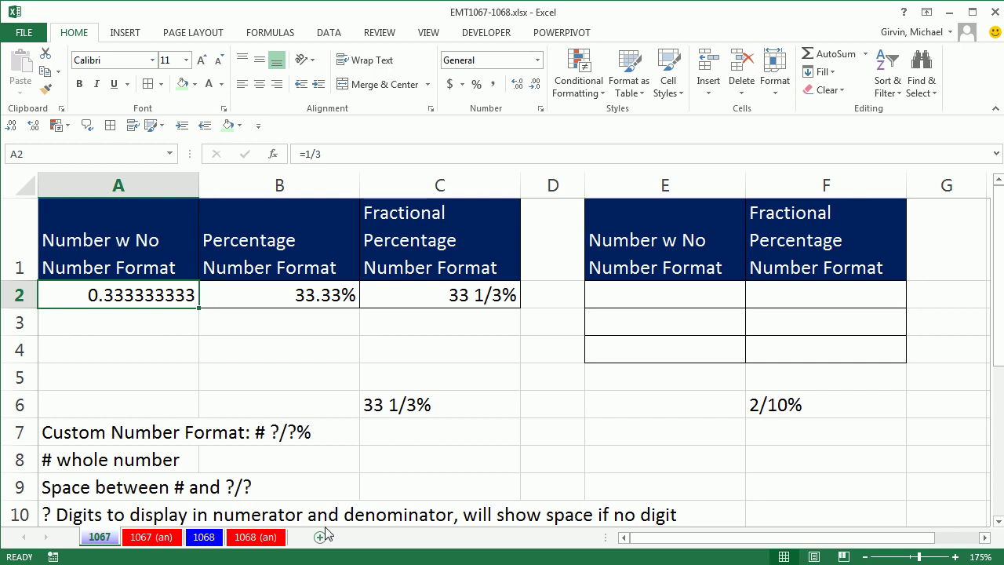
{"action": "type", "text": "=2/3"}
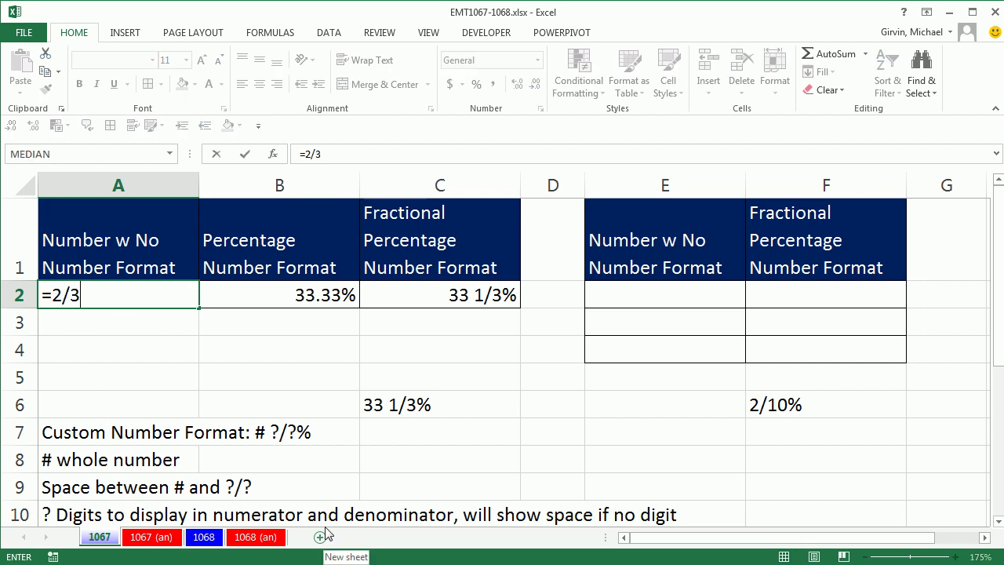
{"action": "key", "text": "ctrl+Return"}
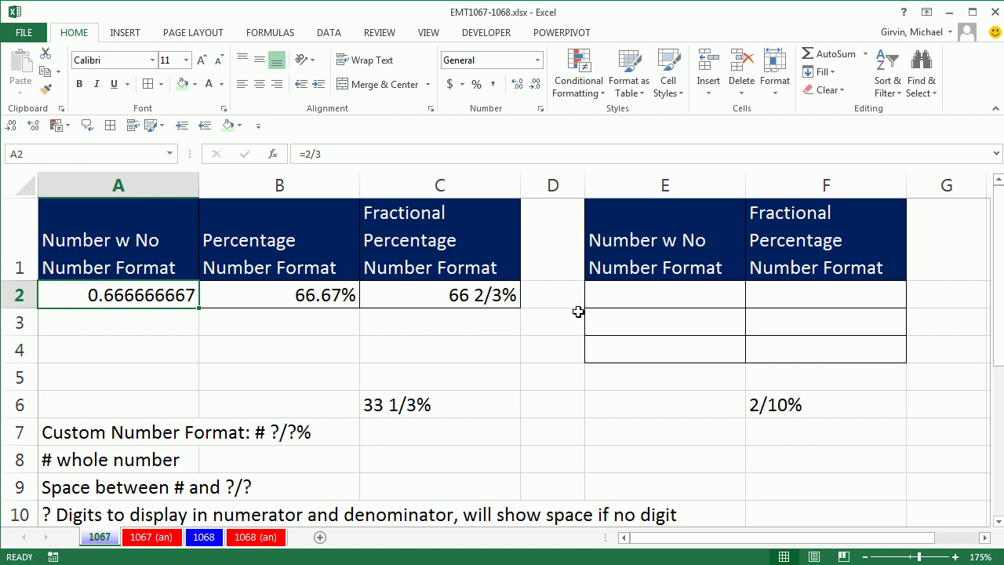
- Enter =3/10/100 in E2 so it holds 0.003
{"action": "left_click", "coordinate": [671, 297]}
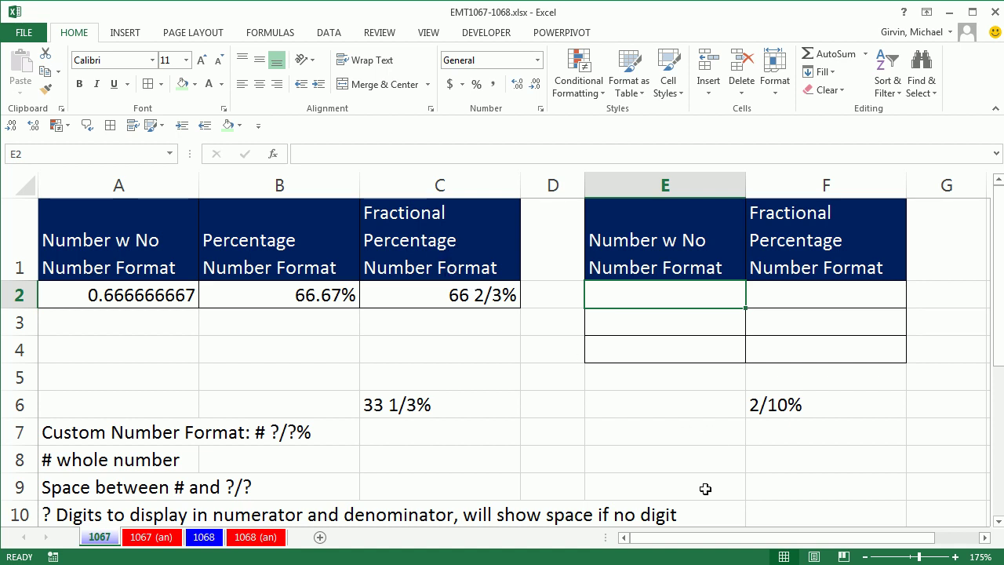
{"action": "type", "text": "="}
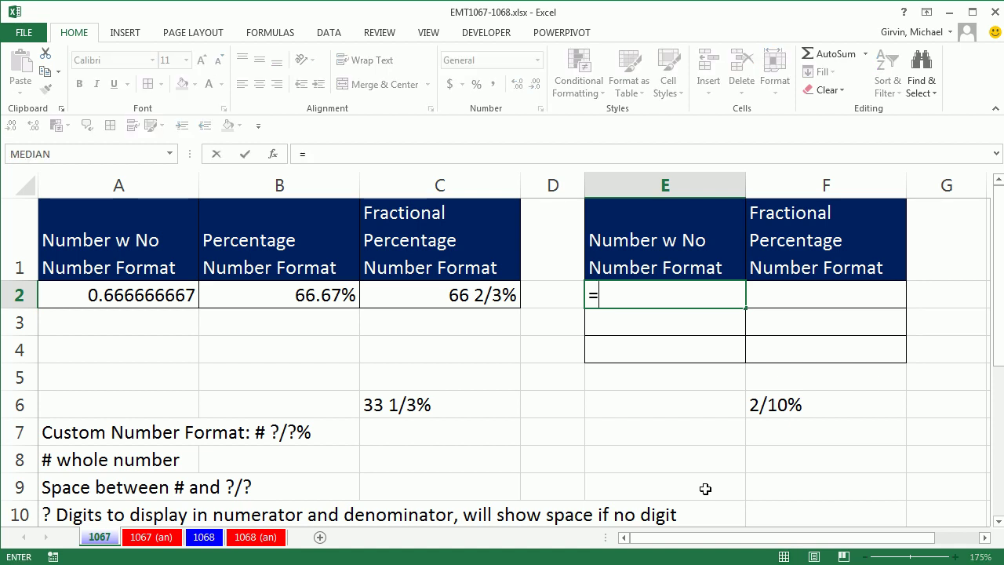
{"action": "type", "text": "3/10"}
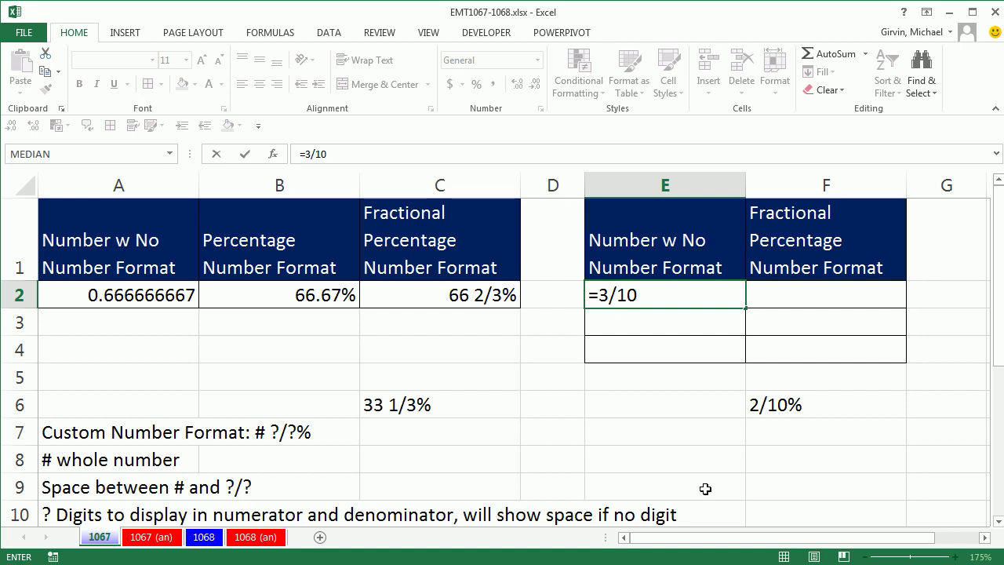
{"action": "type", "text": "/100"}
{"action": "key", "text": "Tab"}
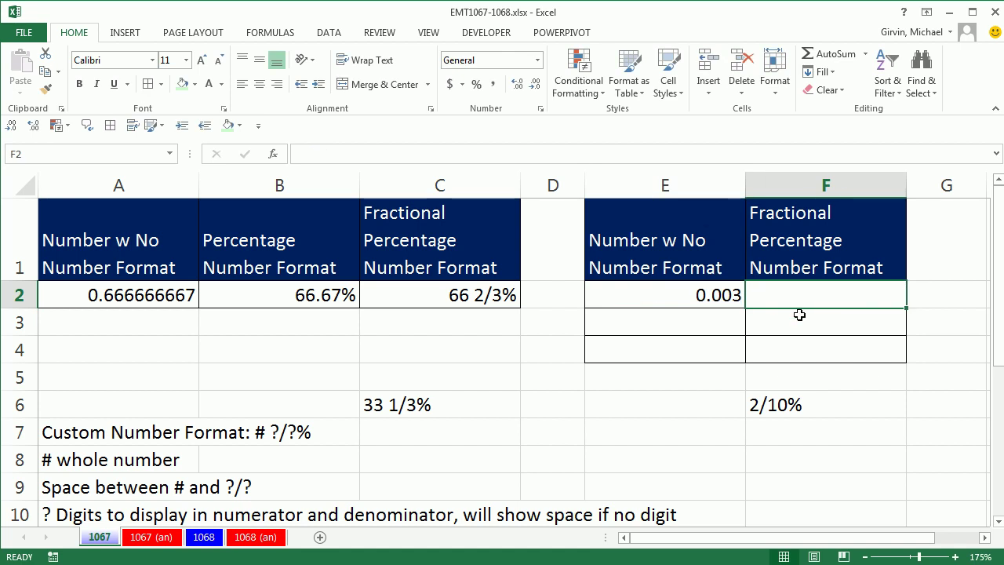
- Link F2 to E2 with =E2 and apply the custom format ?/??% to show 3/10%
{"action": "type", "text": "="}
{"action": "key", "text": "Left"}
{"action": "key", "text": "ctrl+Return"}
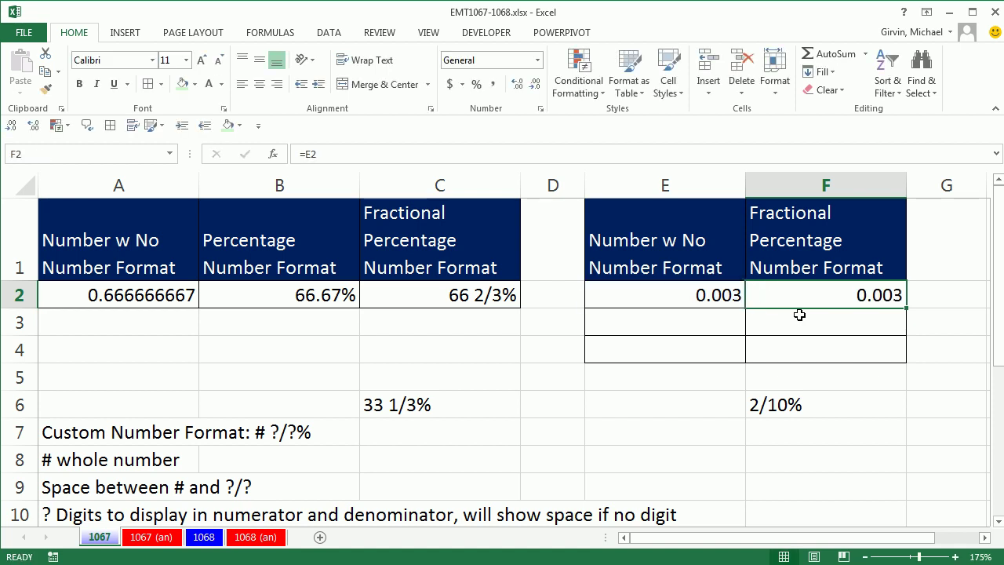
{"action": "key", "text": "ctrl+1"}
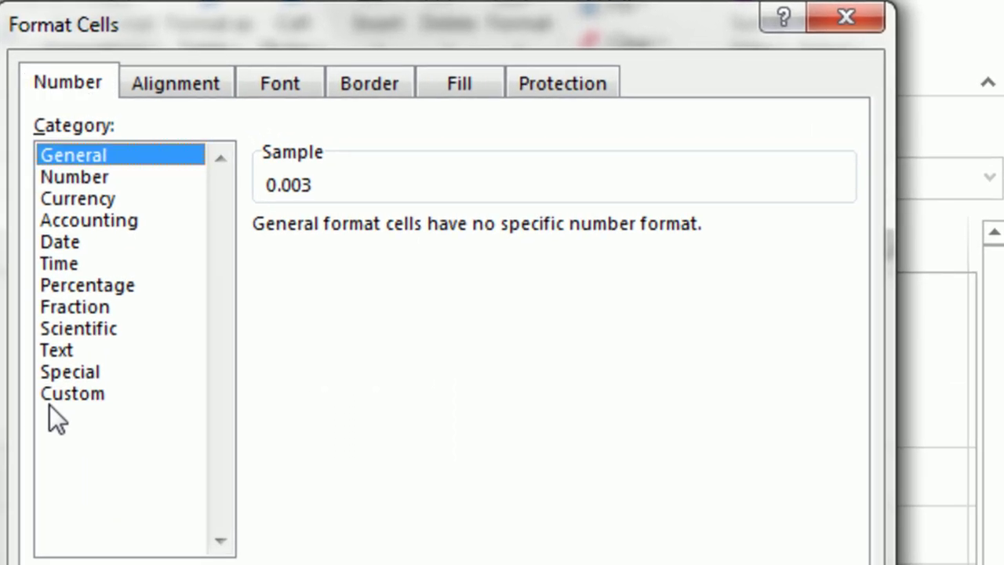
{"action": "left_click", "coordinate": [66, 394]}
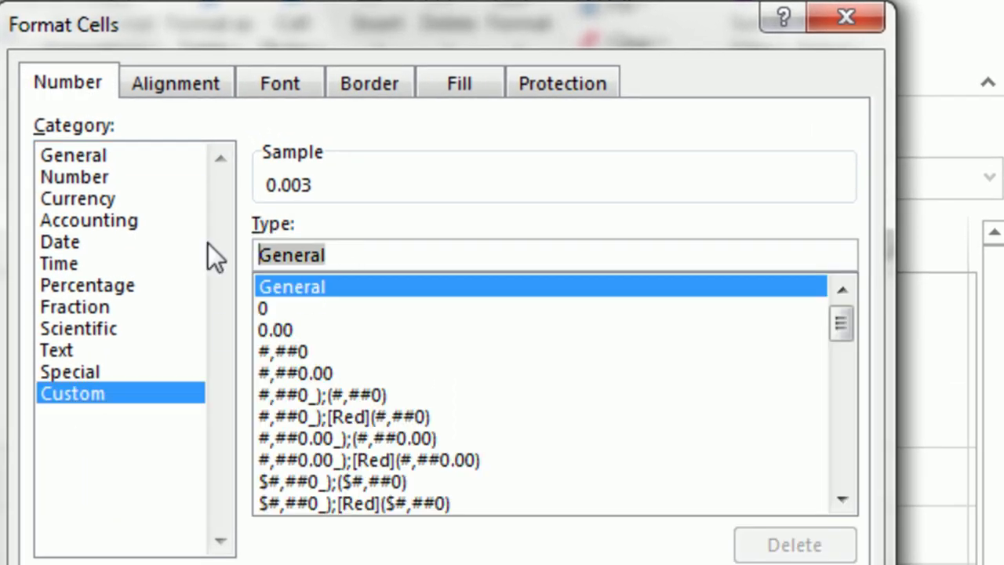
{"action": "type", "text": "?"}
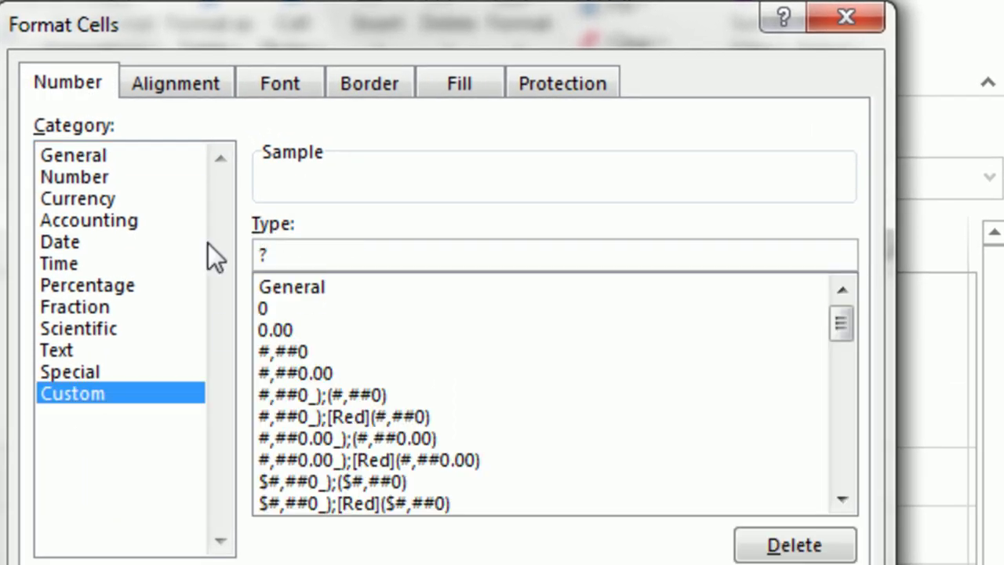
{"action": "type", "text": "/?"}
{"action": "type", "text": "?"}
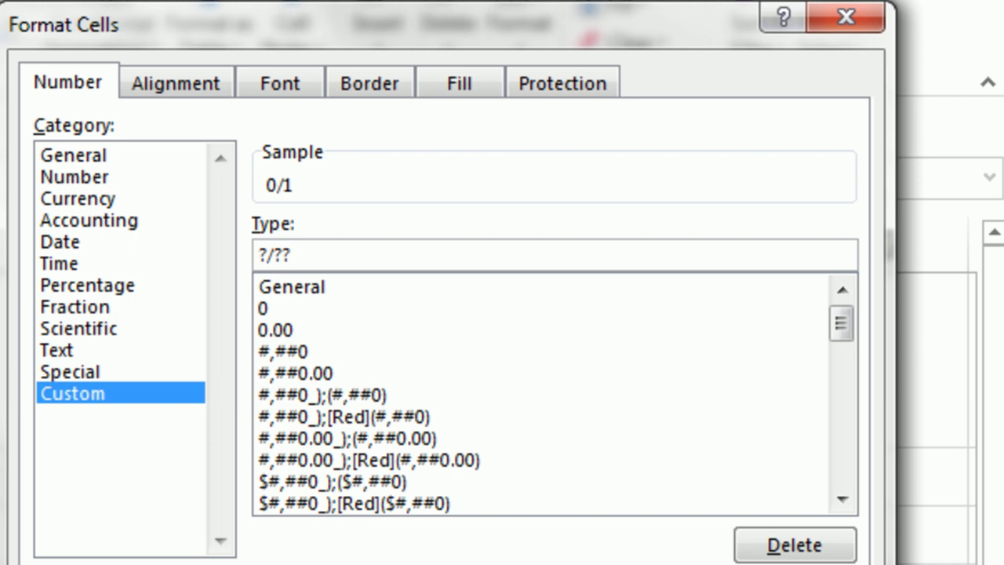
{"action": "type", "text": "%"}
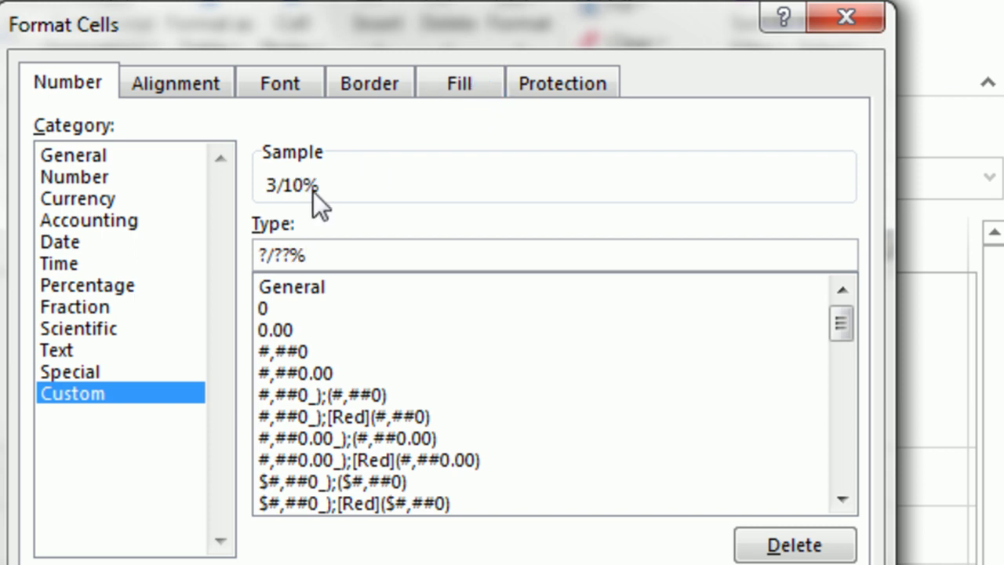
{"action": "key", "text": "Return"}
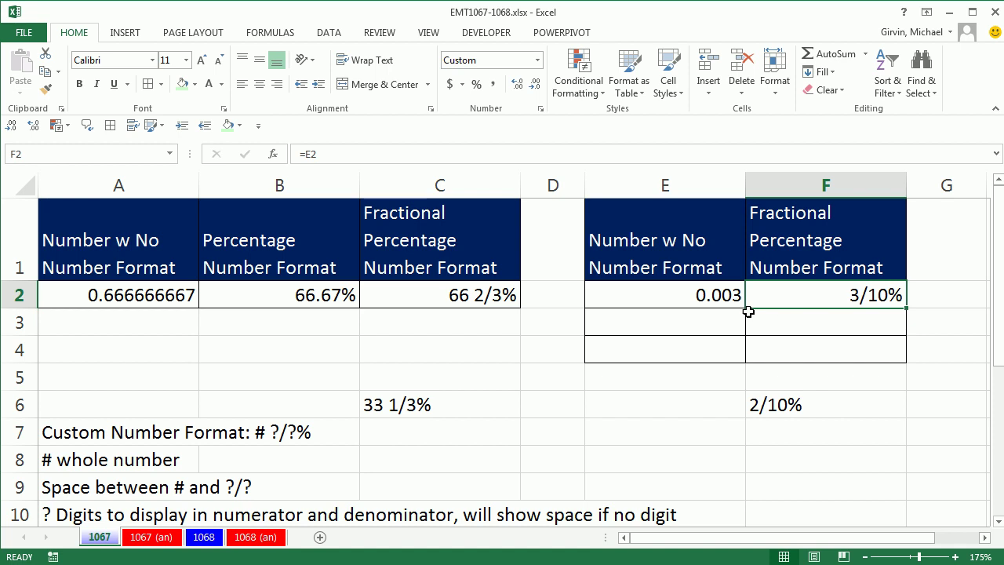
- Enter =2/1000 in E3 and link F3 to it with =E3
{"action": "left_click", "coordinate": [717, 322]}
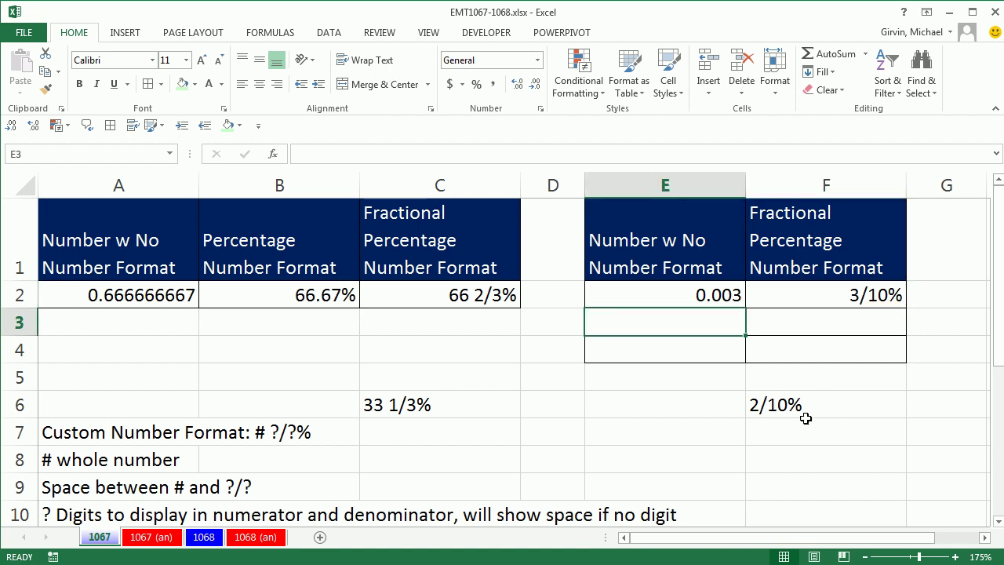
{"action": "type", "text": "=2/1"}
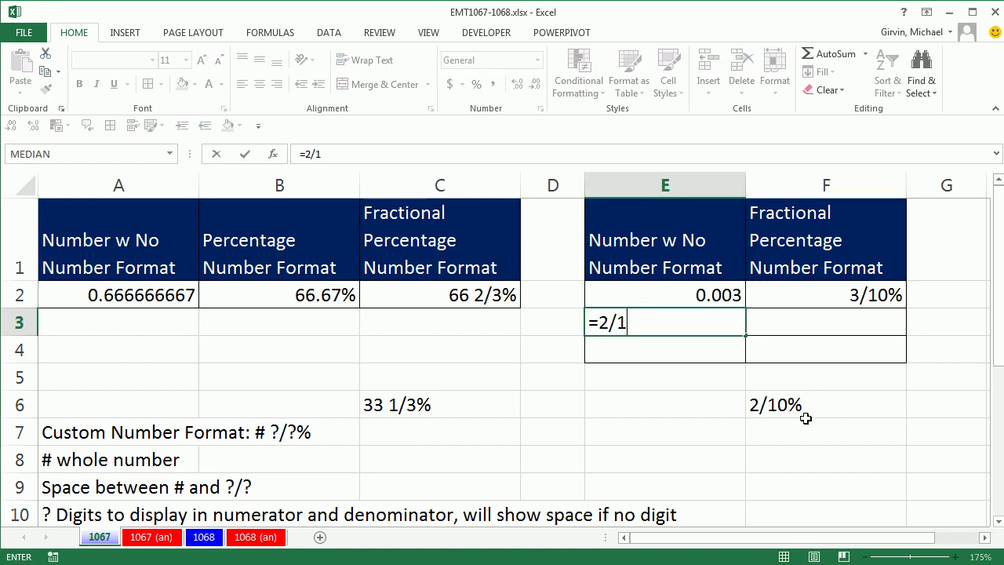
{"action": "type", "text": "000"}
{"action": "key", "text": "Tab"}
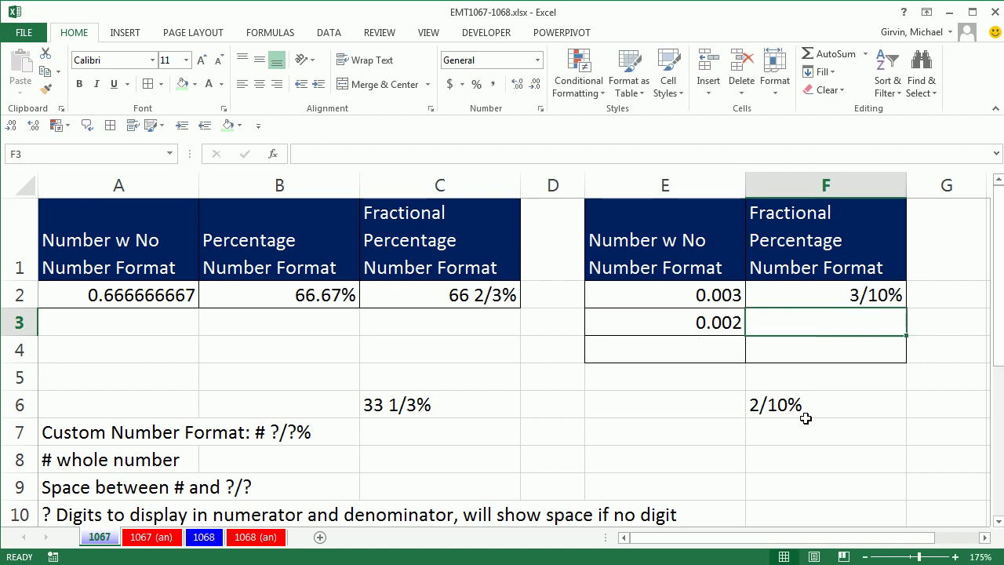
{"action": "type", "text": "="}
{"action": "key", "text": "Left"}
{"action": "key", "text": "ctrl+Return"}
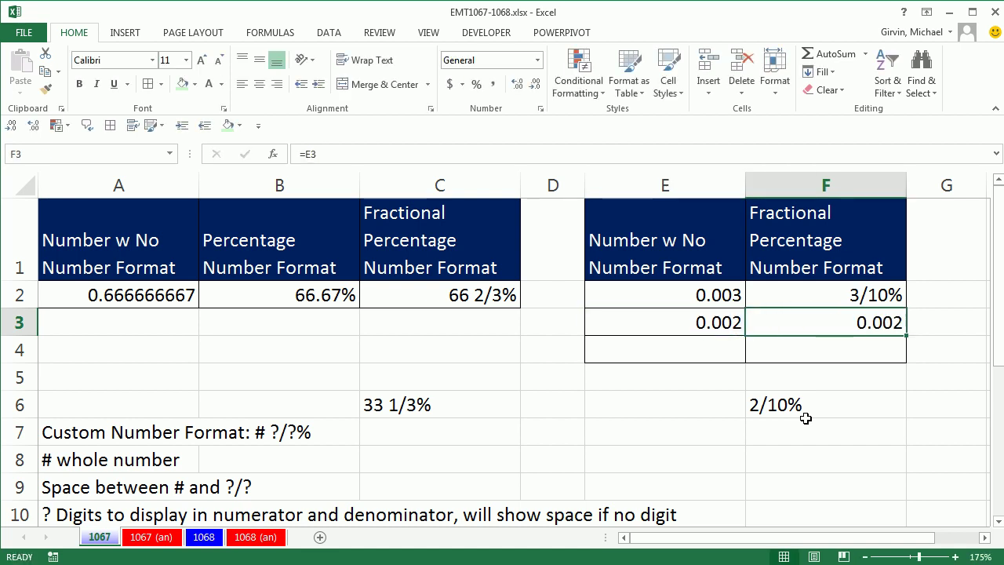
- Apply the custom format ?/??% to F3 so it shows 1/5 %
{"action": "key", "text": "ctrl+1"}
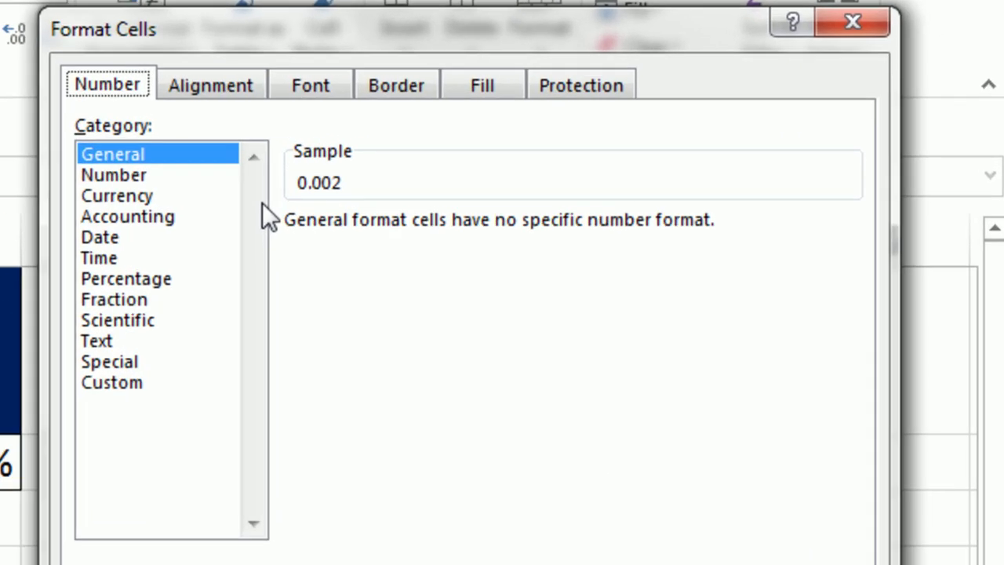
{"action": "left_click", "coordinate": [90, 392]}
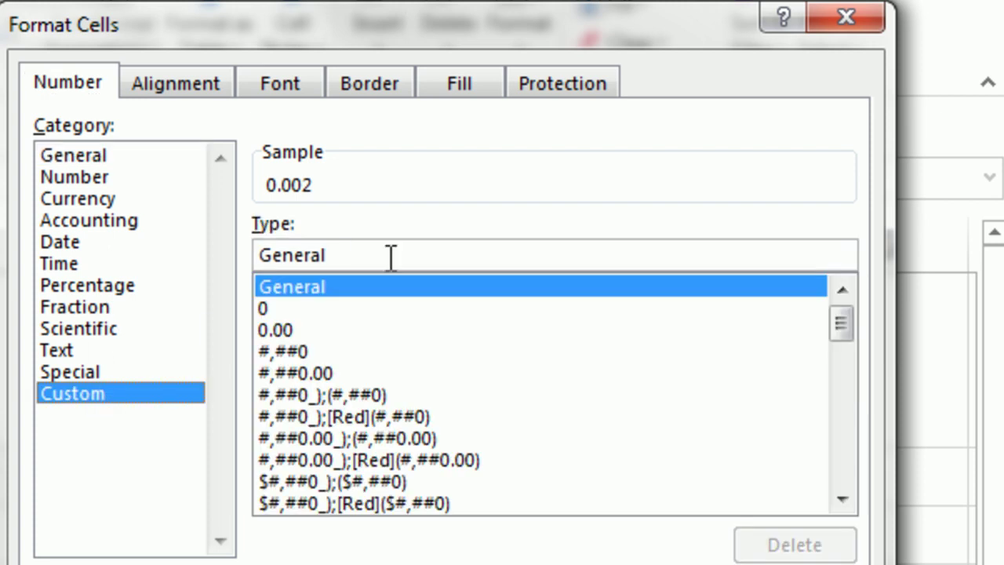
{"action": "type", "text": "?/??%"}
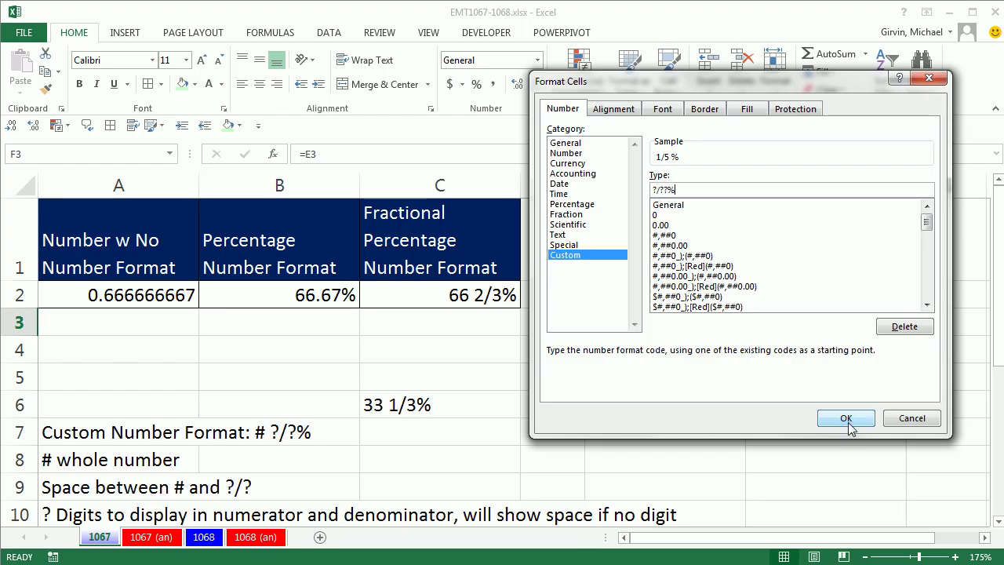
{"action": "left_click", "coordinate": [846, 418]}
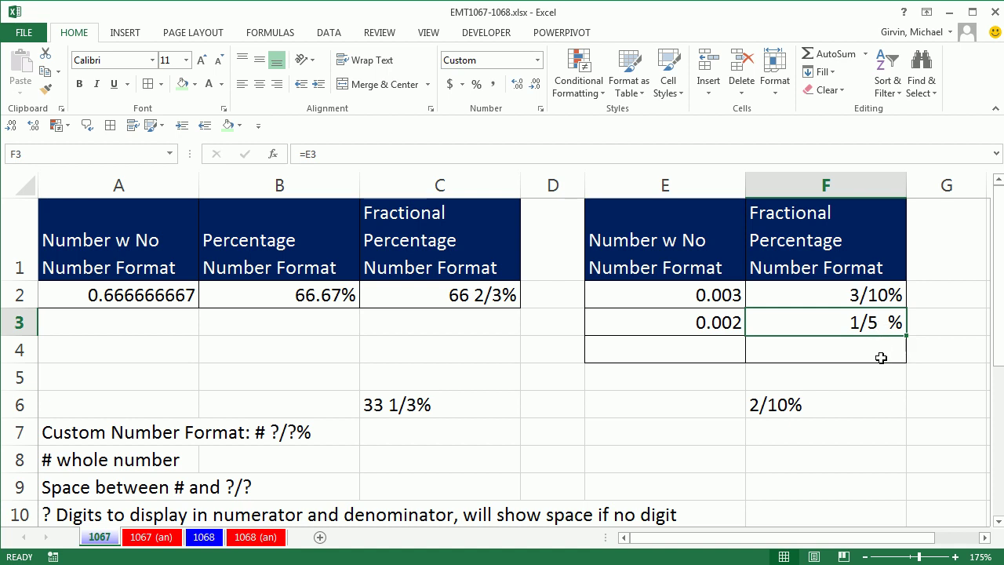
- Enter .002 in E4 and link F4 to it with =E4
{"action": "left_click", "coordinate": [739, 346]}
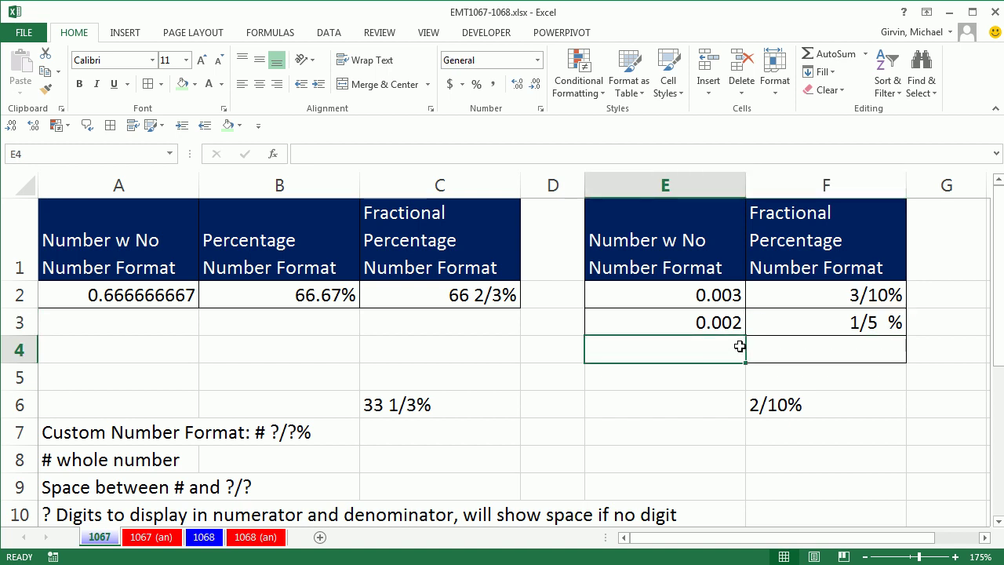
{"action": "type", "text": ".002"}
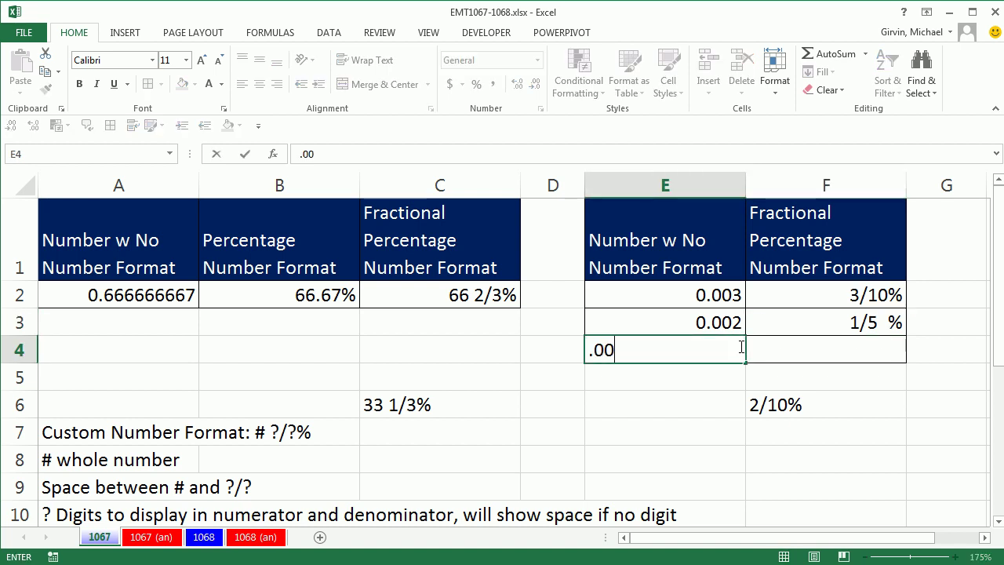
{"action": "key", "text": "Tab"}
{"action": "type", "text": "="}
{"action": "left_click", "coordinate": [738, 345]}
{"action": "key", "text": "ctrl+Return"}
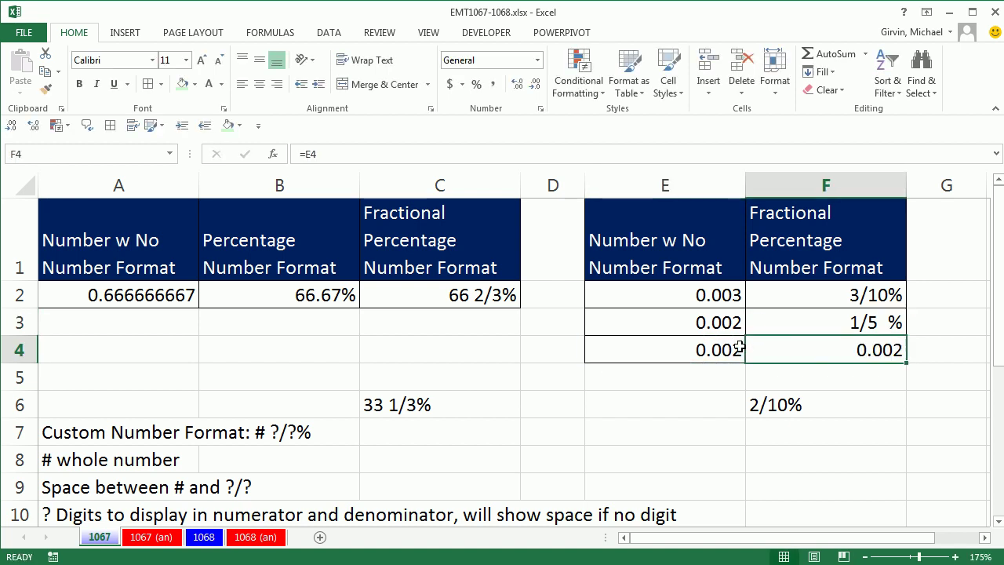
- Replace General with the custom format ?/10% on F4 so it shows 2/10%
{"action": "key", "text": "ctrl+1"}
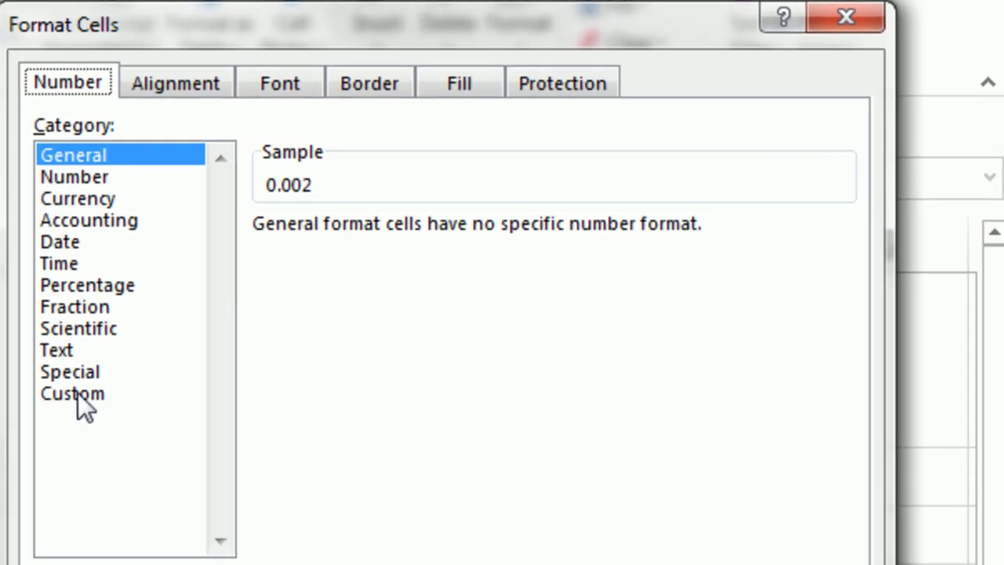
{"action": "left_click", "coordinate": [519, 256]}
{"action": "left_click_drag", "start_coordinate": [352, 253], "coordinate": [161, 240]}
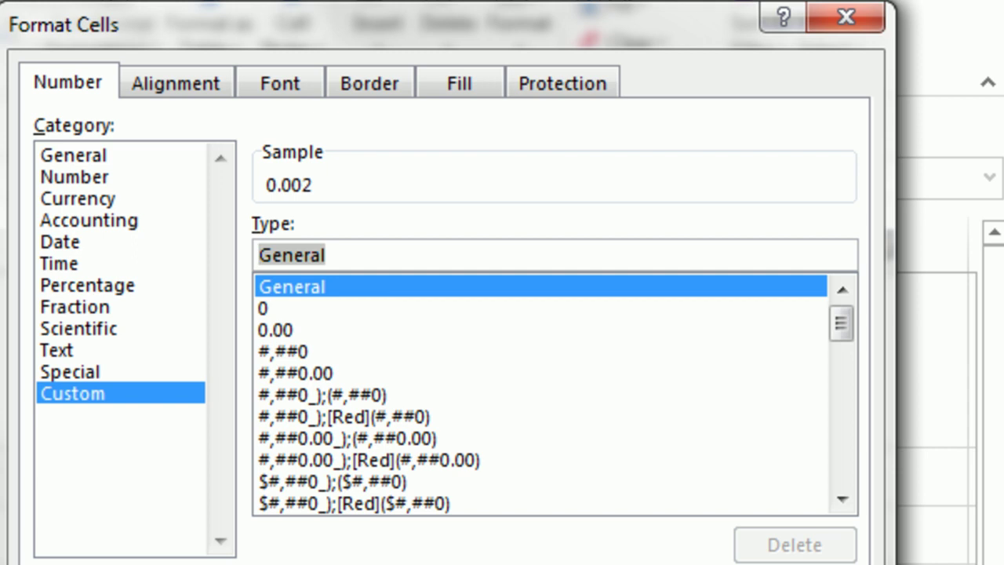
{"action": "type", "text": "?/"}
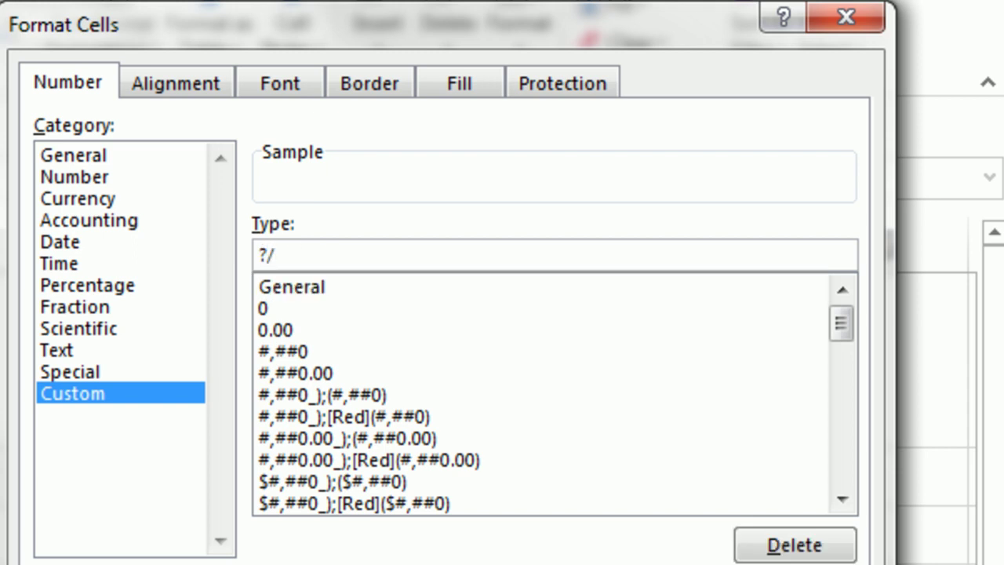
{"action": "type", "text": "10%"}
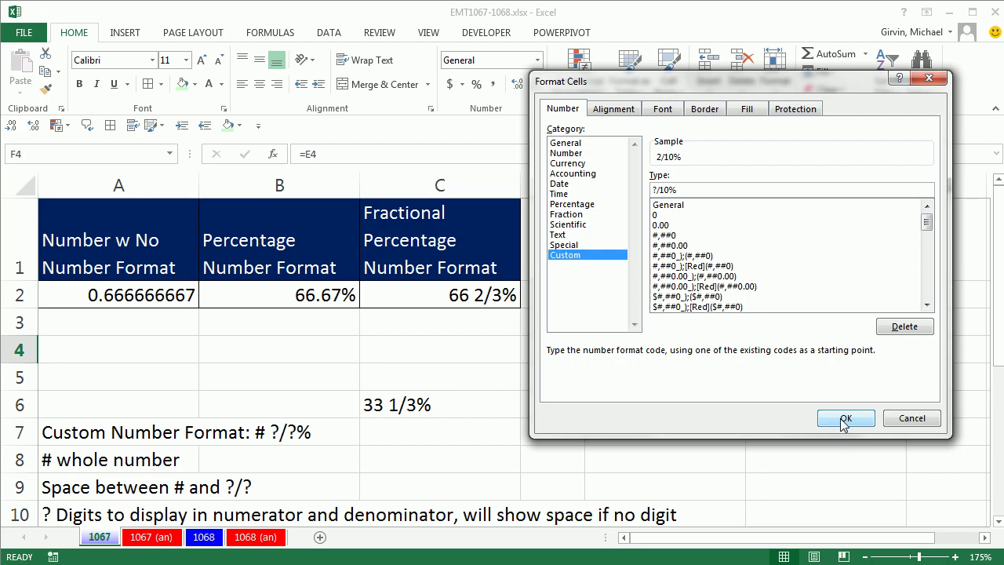
{"action": "left_click", "coordinate": [845, 417]}
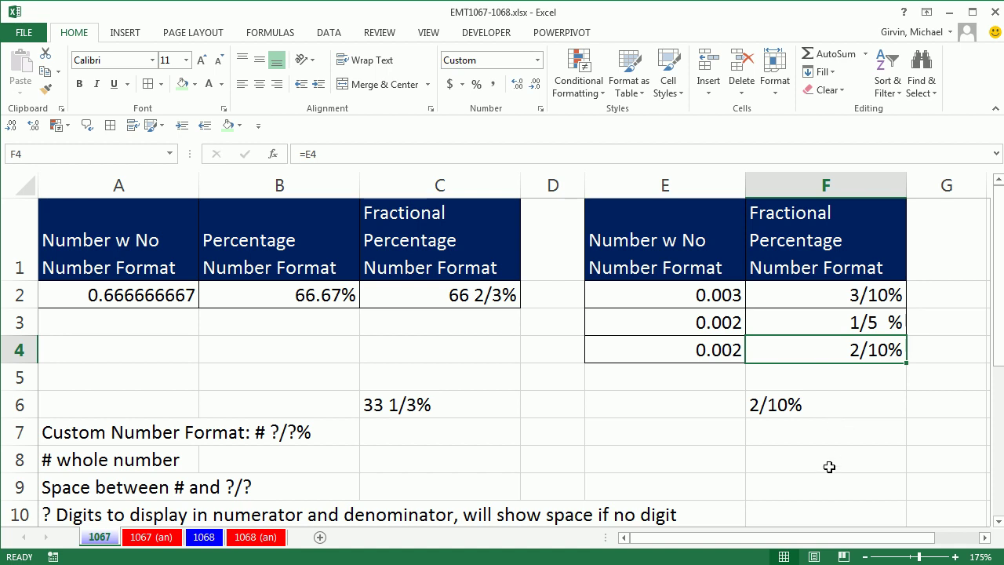
{"action": "scroll", "coordinate": [798, 437], "scroll_direction": "down", "scroll_amount": 3}
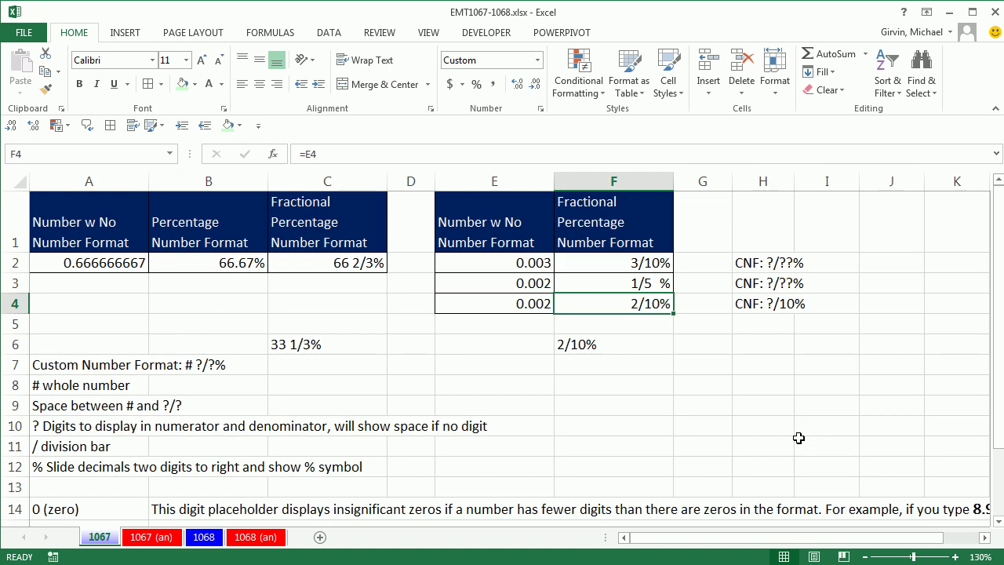
{"action": "scroll", "coordinate": [781, 403], "scroll_direction": "down", "scroll_amount": 1}
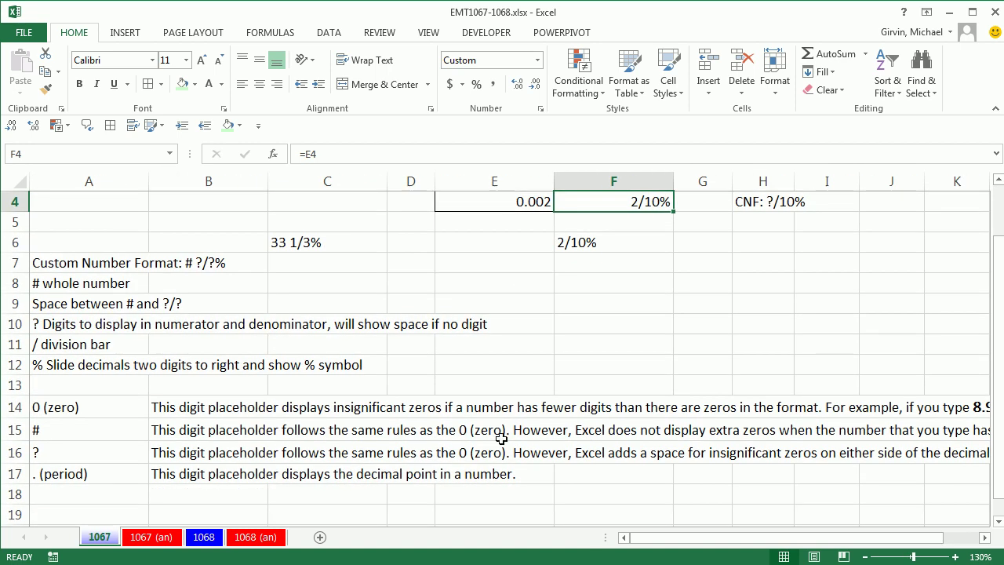